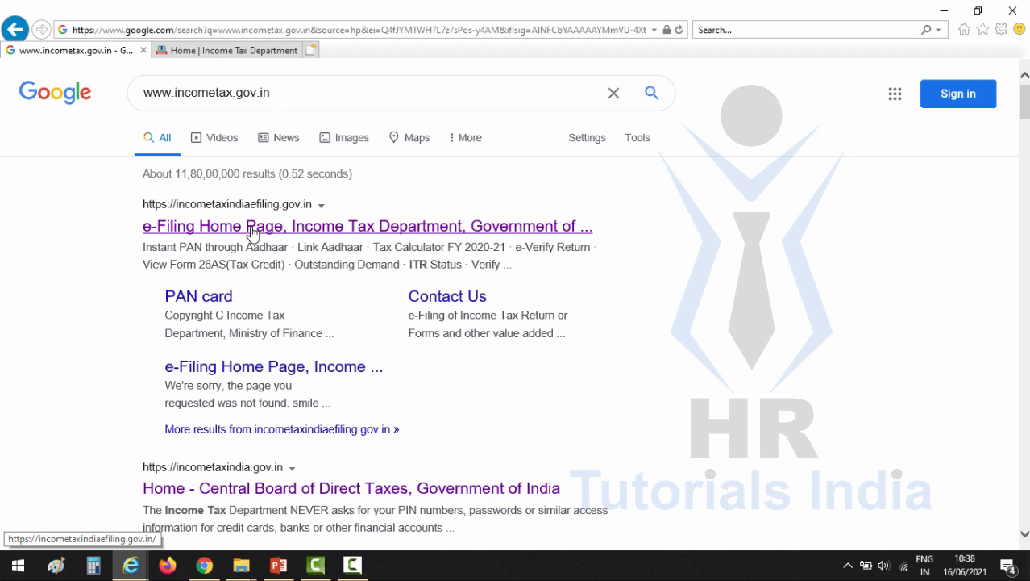
Open the Income Tax e-Filing portal's login page from the search results and submit the user ID.
{"action": "left_click", "coordinate": [253, 232]}
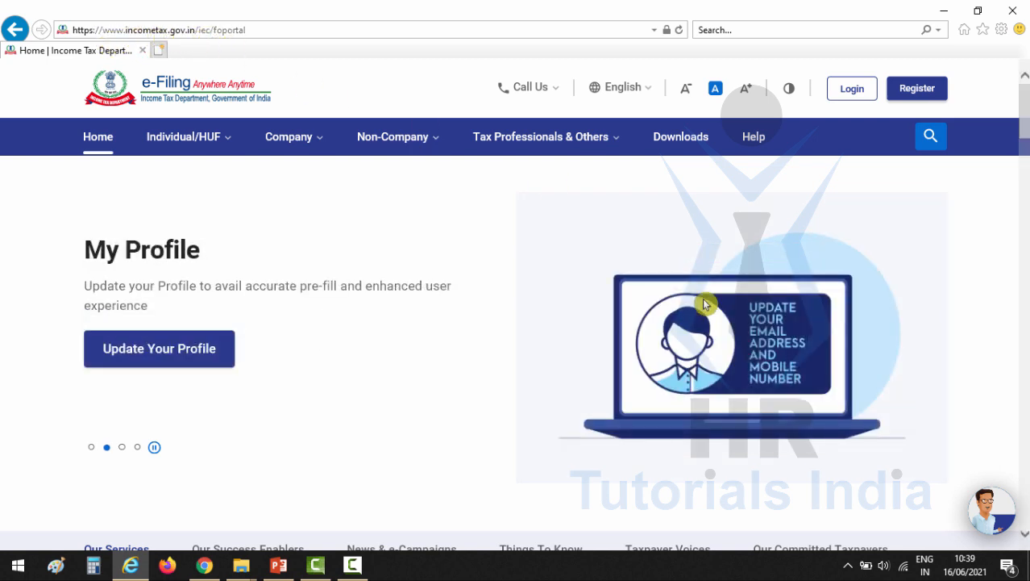
{"action": "left_click", "coordinate": [848, 95]}
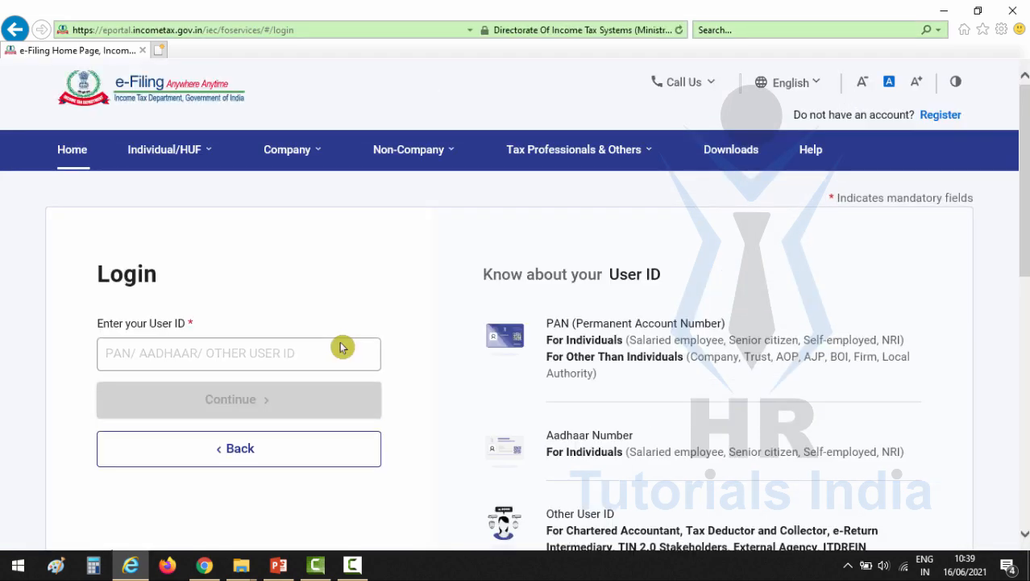
{"action": "left_click", "coordinate": [243, 361]}
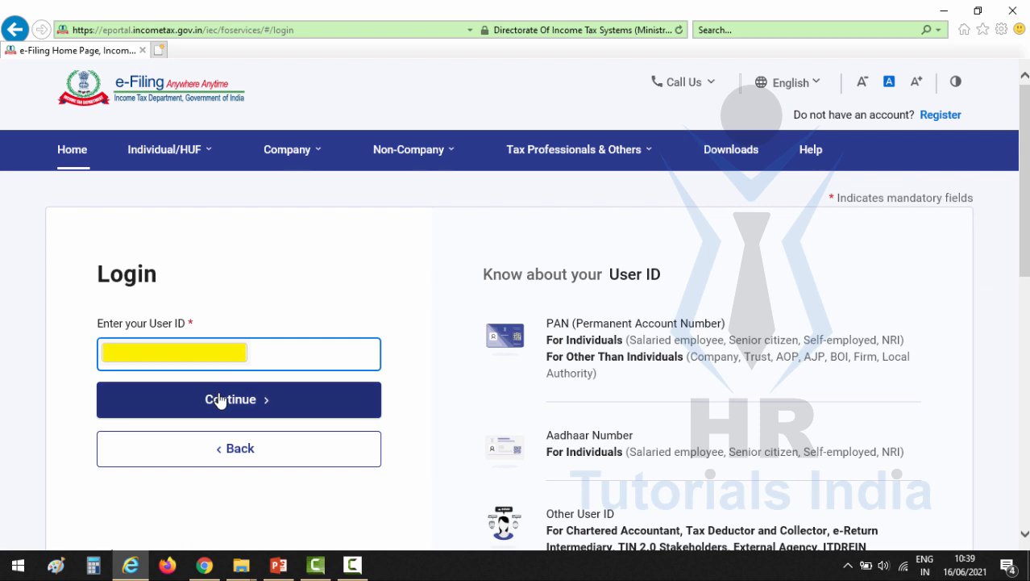
{"action": "left_click", "coordinate": [220, 400]}
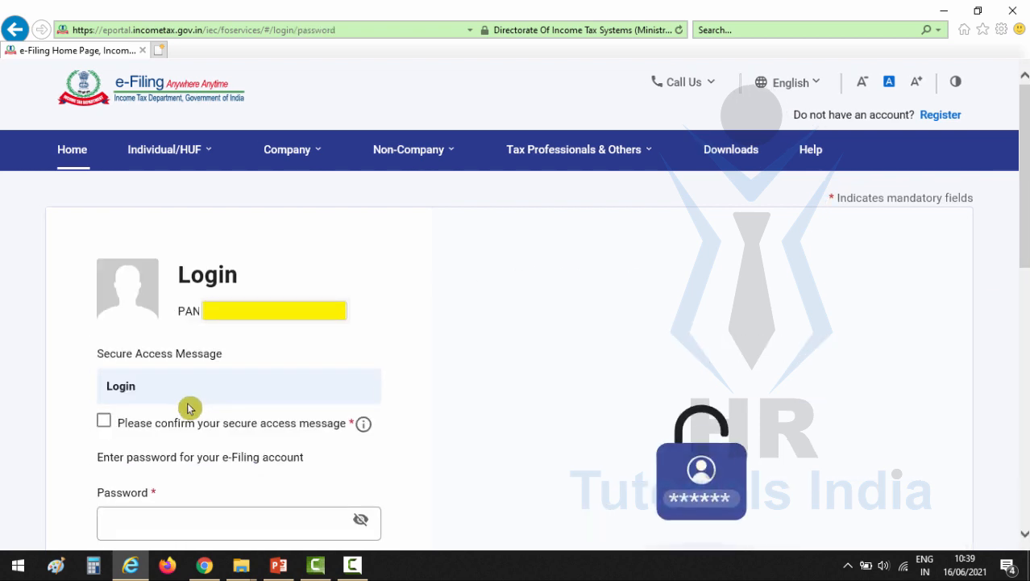
Confirm the secure access message, enter the account password and log in to the e-Filing account.
{"action": "left_click", "coordinate": [104, 424]}
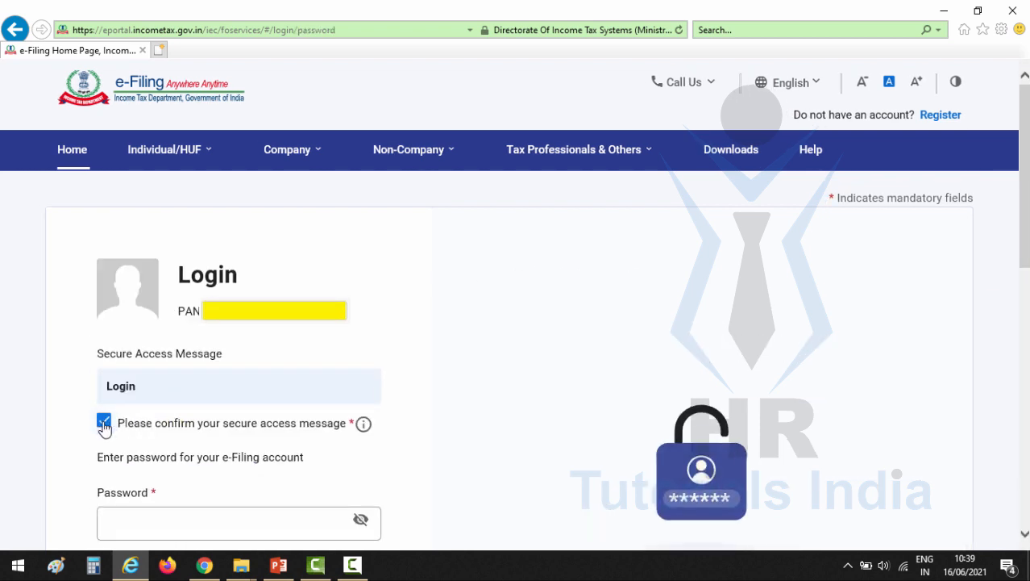
{"action": "left_click", "coordinate": [104, 425]}
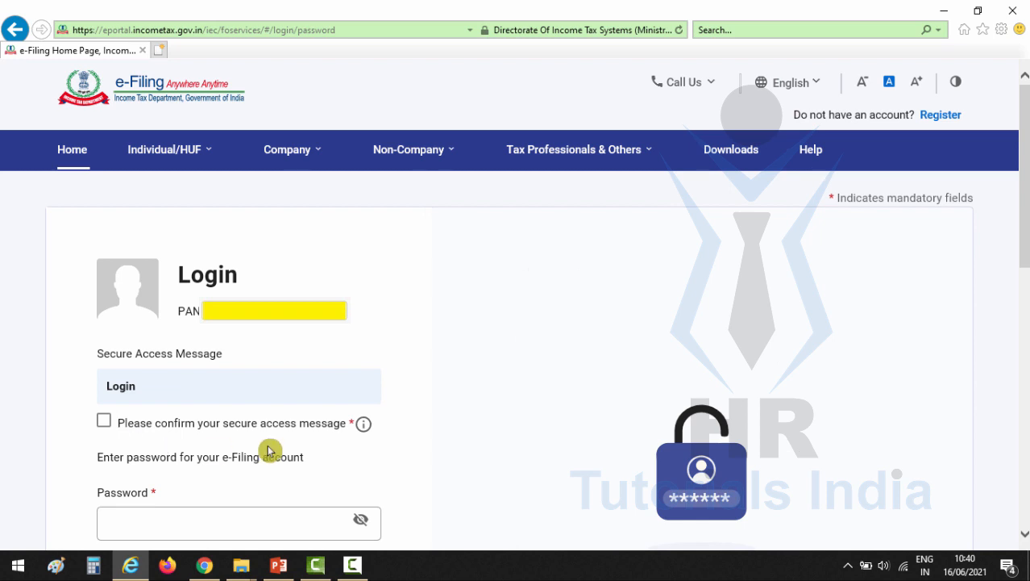
{"action": "left_click", "coordinate": [104, 423]}
{"action": "left_click", "coordinate": [180, 525]}
{"action": "left_click", "coordinate": [181, 525]}
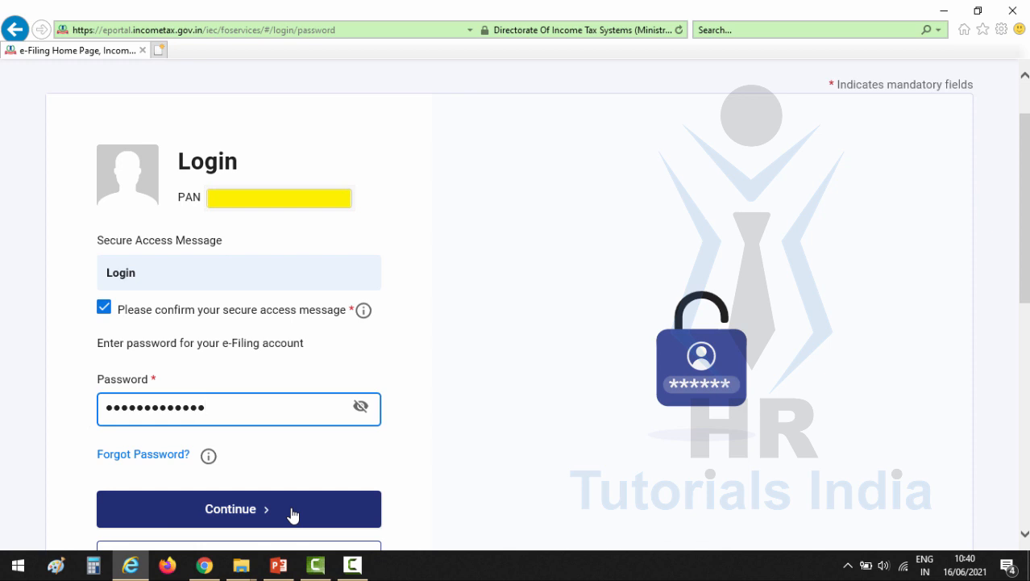
{"action": "left_click", "coordinate": [293, 514]}
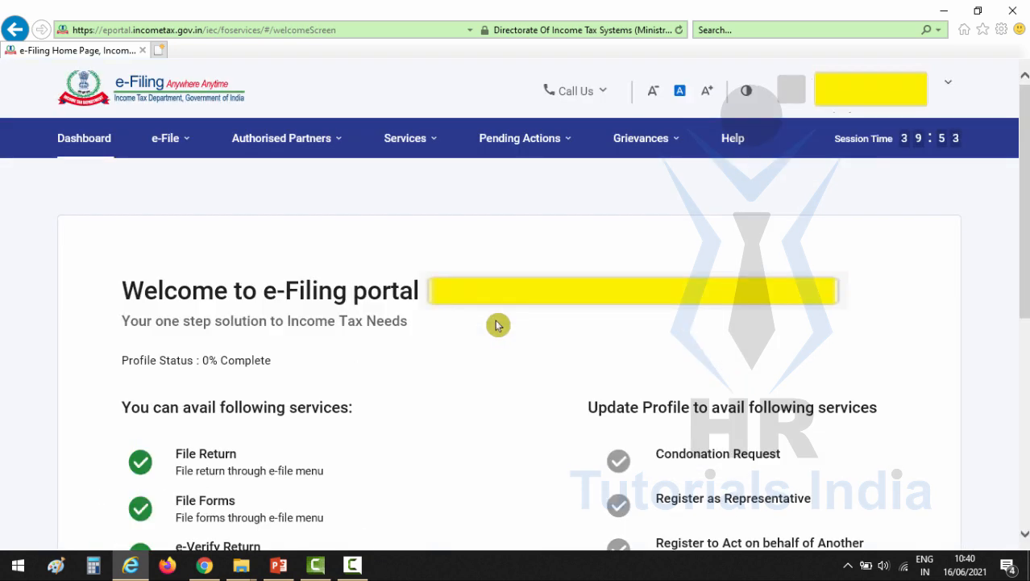
Examine the welcome page's lists of available services and services that require a profile update.
{"action": "scroll", "coordinate": [497, 325], "scroll_direction": "down", "scroll_amount": 3}
{"action": "left_click_drag", "start_coordinate": [132, 94], "coordinate": [420, 94]}
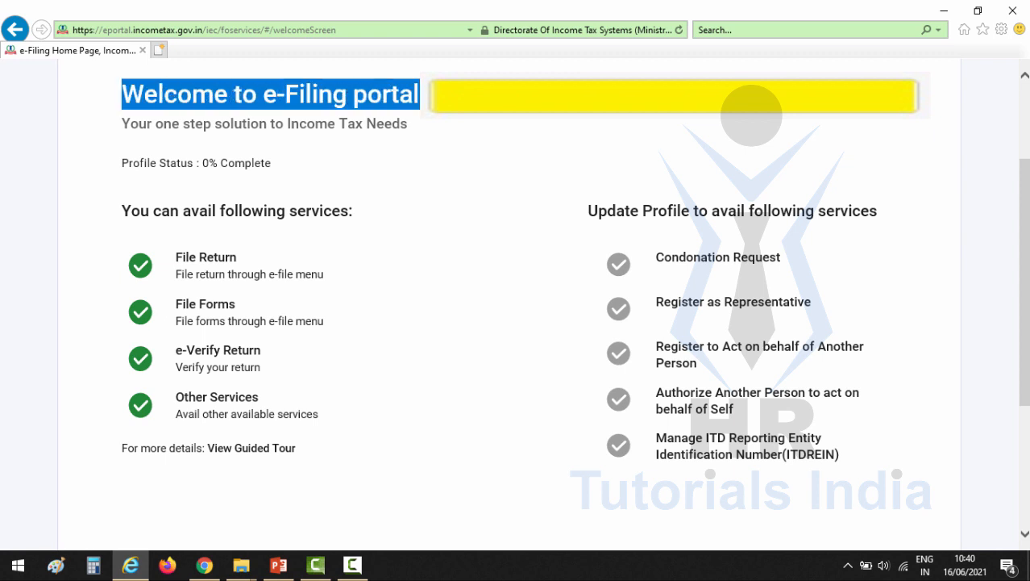
{"action": "left_click", "coordinate": [613, 157]}
{"action": "left_click_drag", "start_coordinate": [122, 211], "coordinate": [388, 222]}
{"action": "left_click", "coordinate": [388, 222]}
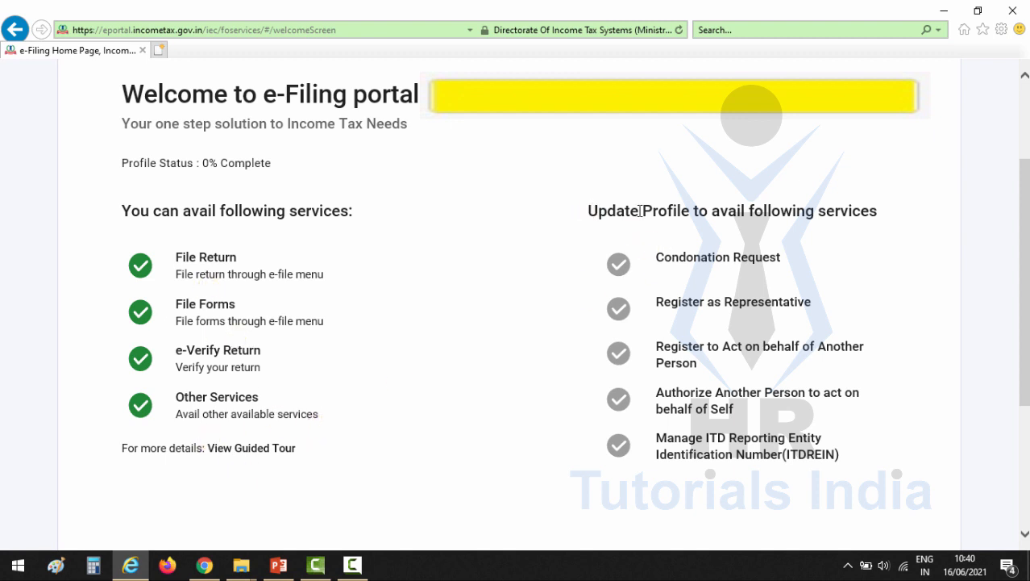
{"action": "left_click_drag", "start_coordinate": [590, 210], "coordinate": [879, 212]}
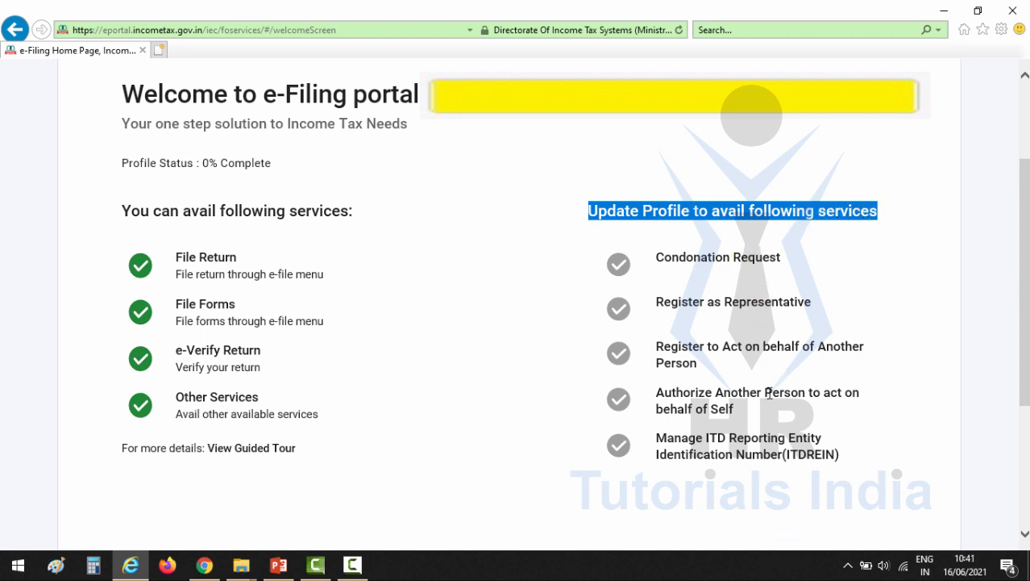
{"action": "left_click", "coordinate": [801, 275]}
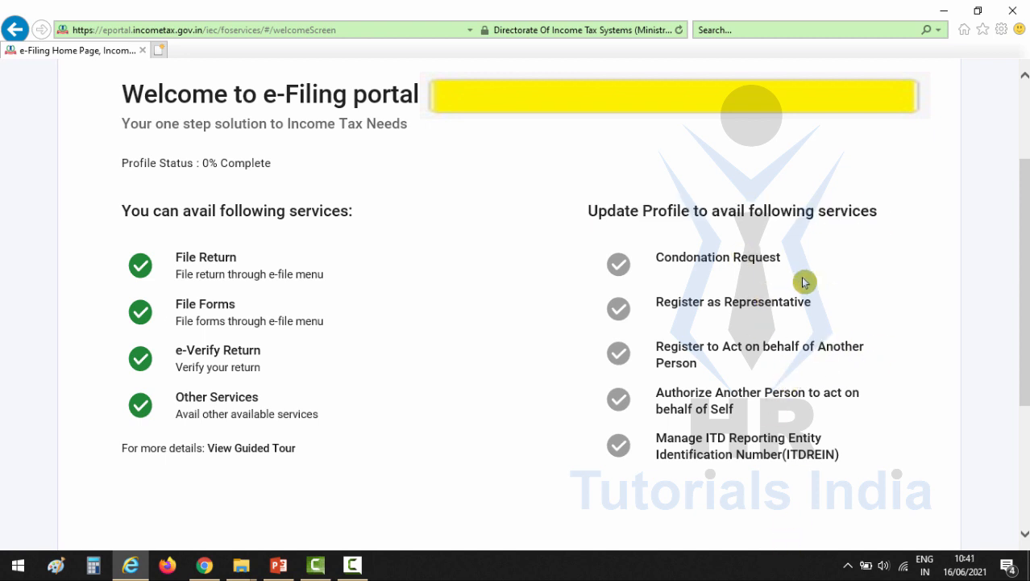
Go to the profile update page and open the Register DSC section.
{"action": "scroll", "coordinate": [847, 311], "scroll_direction": "down", "scroll_amount": 3}
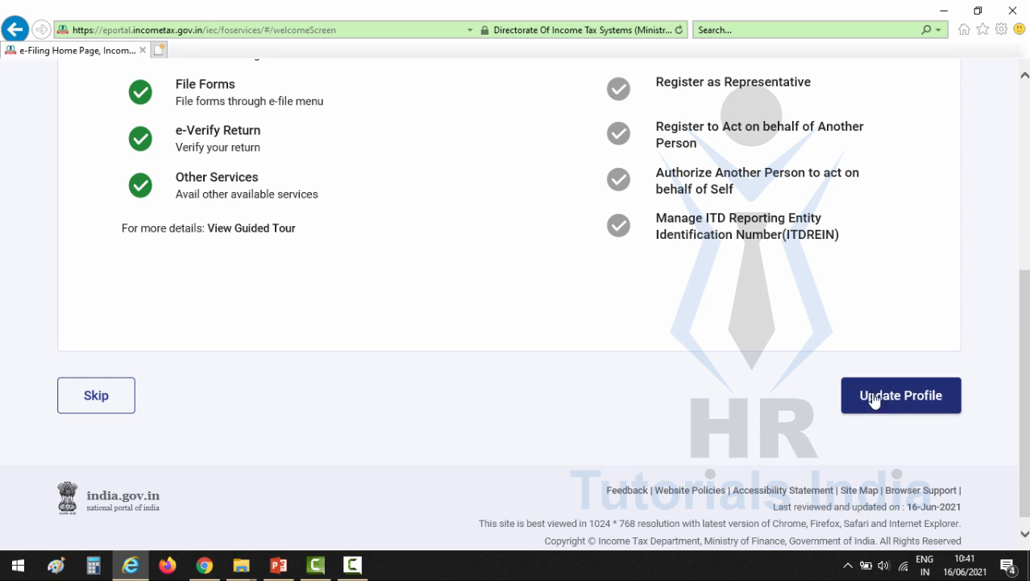
{"action": "left_click", "coordinate": [874, 399]}
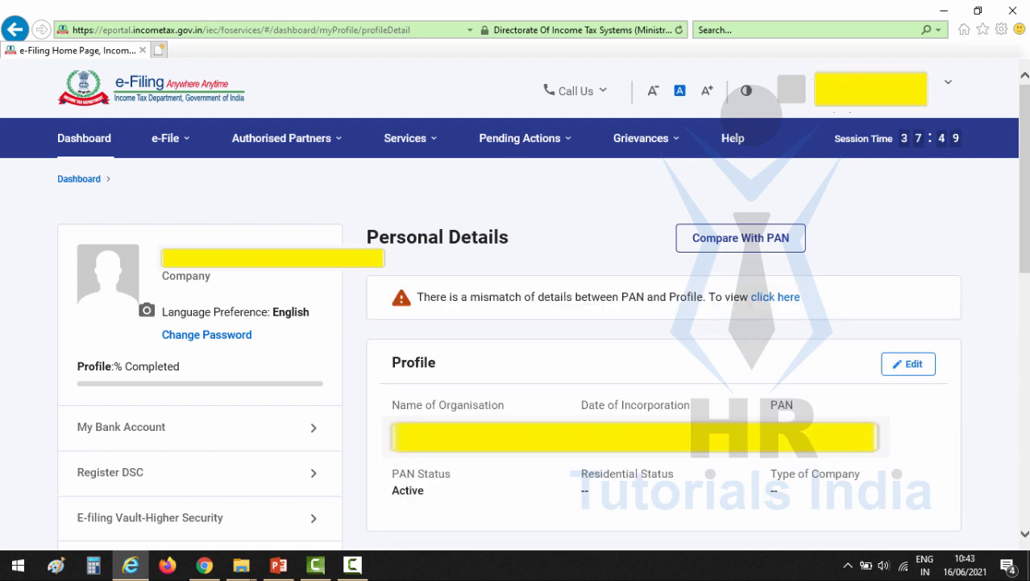
{"action": "left_click", "coordinate": [109, 479]}
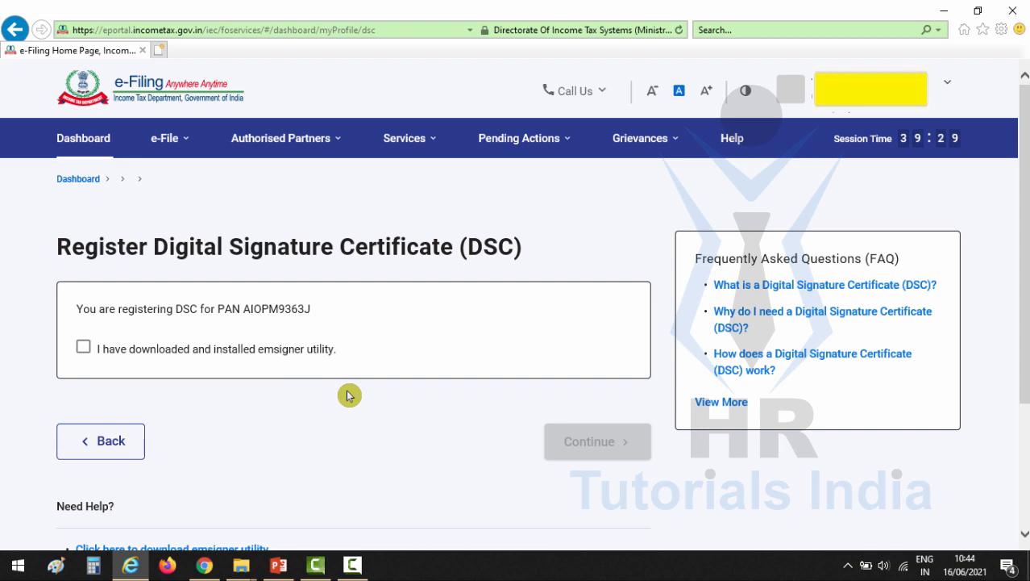
Download the emsigner utility from the DSC registration page and save eMBridge.zip.
{"action": "scroll", "coordinate": [349, 395], "scroll_direction": "down", "scroll_amount": 2}
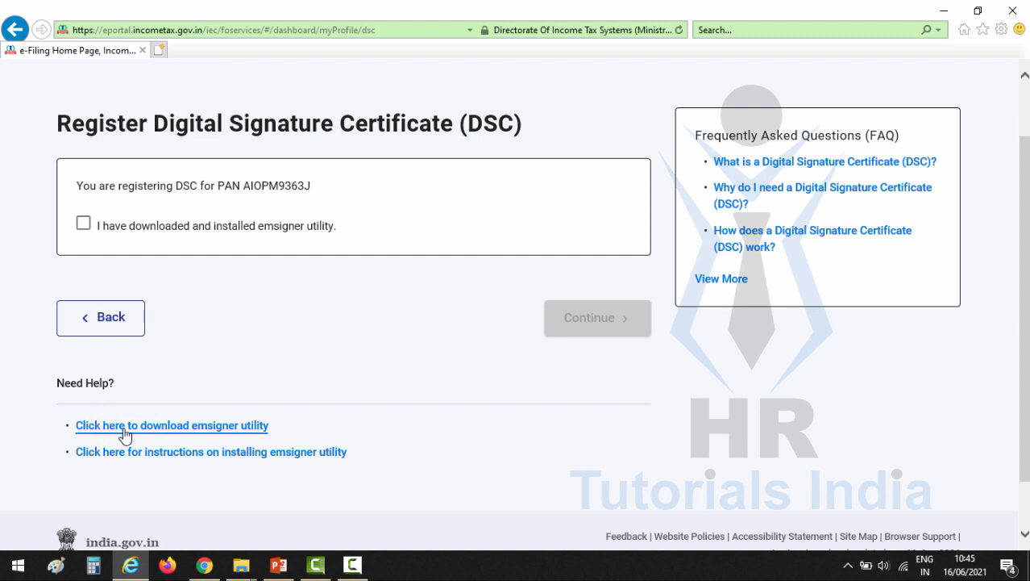
{"action": "left_click", "coordinate": [222, 424]}
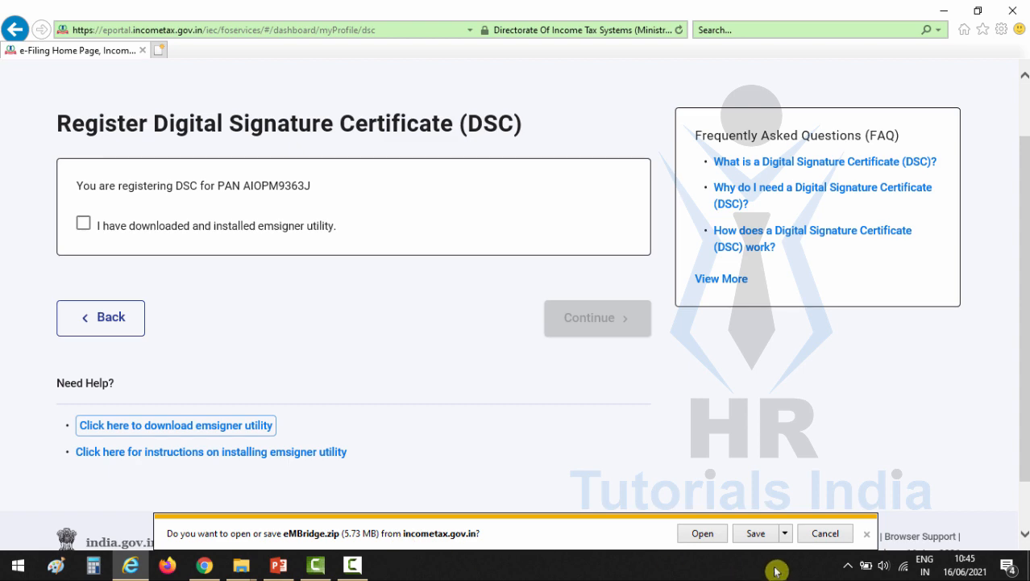
{"action": "left_click", "coordinate": [762, 538]}
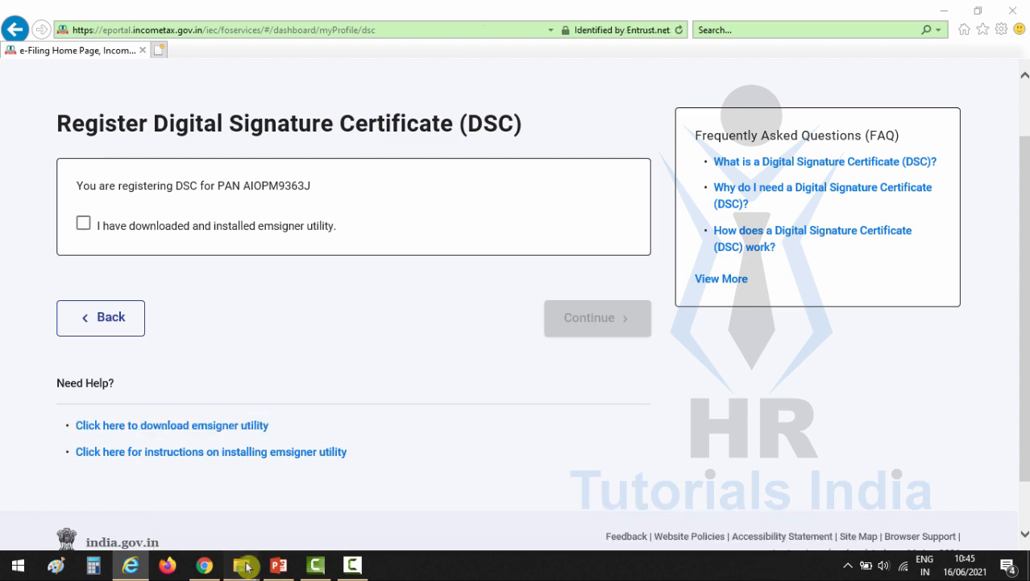
Switch to the Downloads folder in File Explorer and extract the eMBridge archive there with 7-Zip.
{"action": "mouse_move", "coordinate": [241, 564]}
{"action": "left_click", "coordinate": [111, 510]}
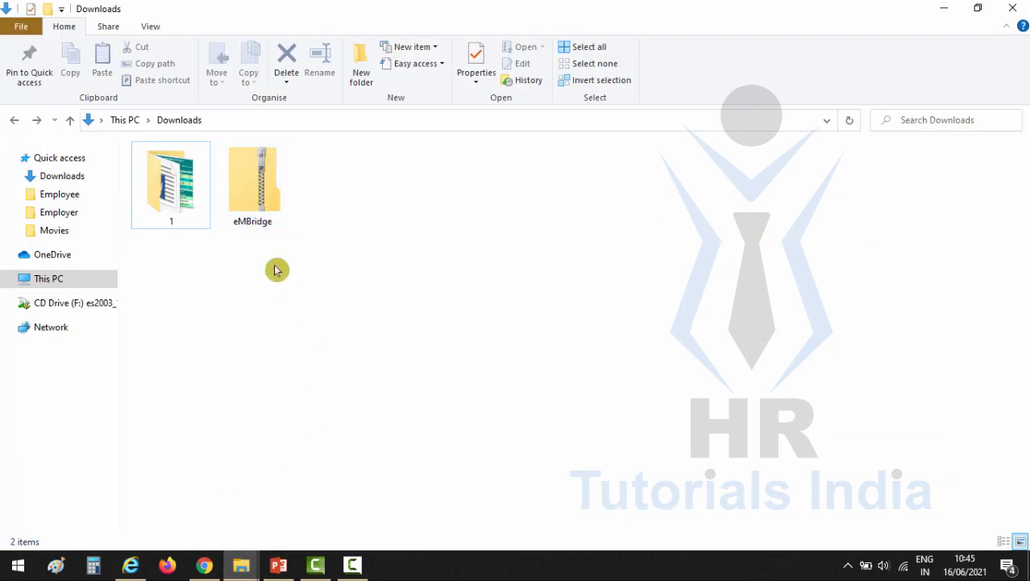
{"action": "left_click", "coordinate": [255, 190]}
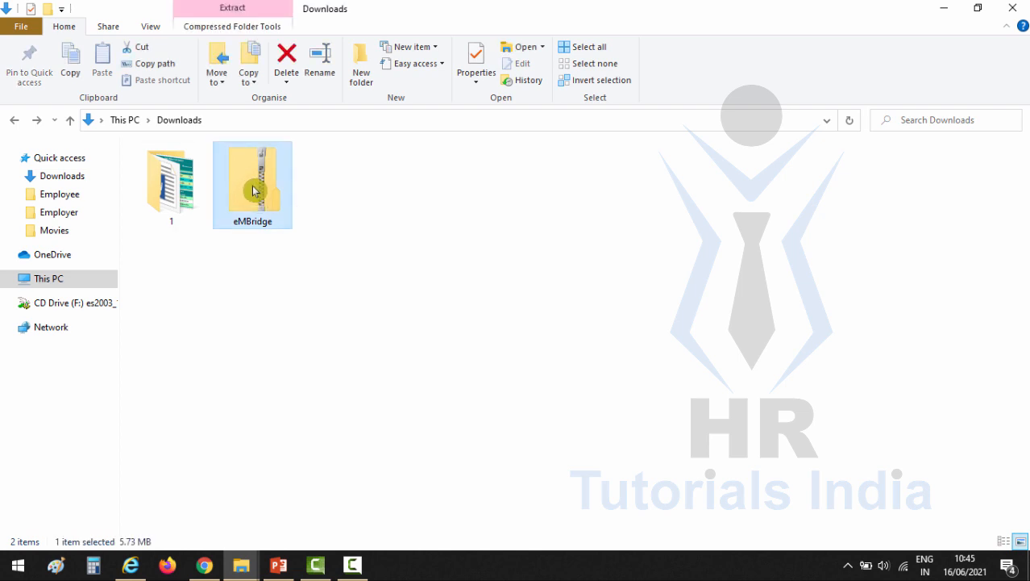
{"action": "right_click", "coordinate": [254, 190]}
{"action": "mouse_move", "coordinate": [347, 252]}
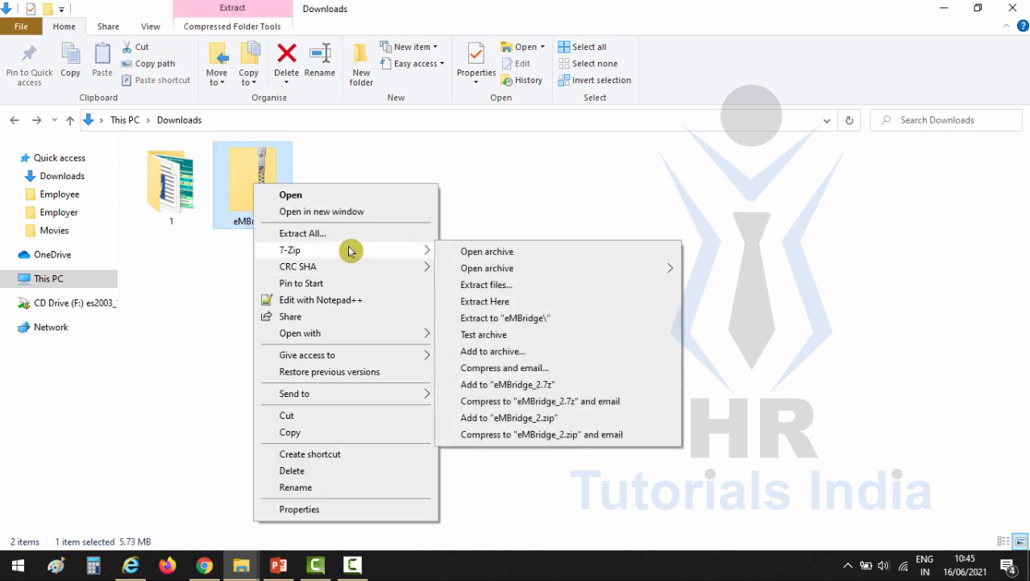
{"action": "left_click", "coordinate": [497, 301]}
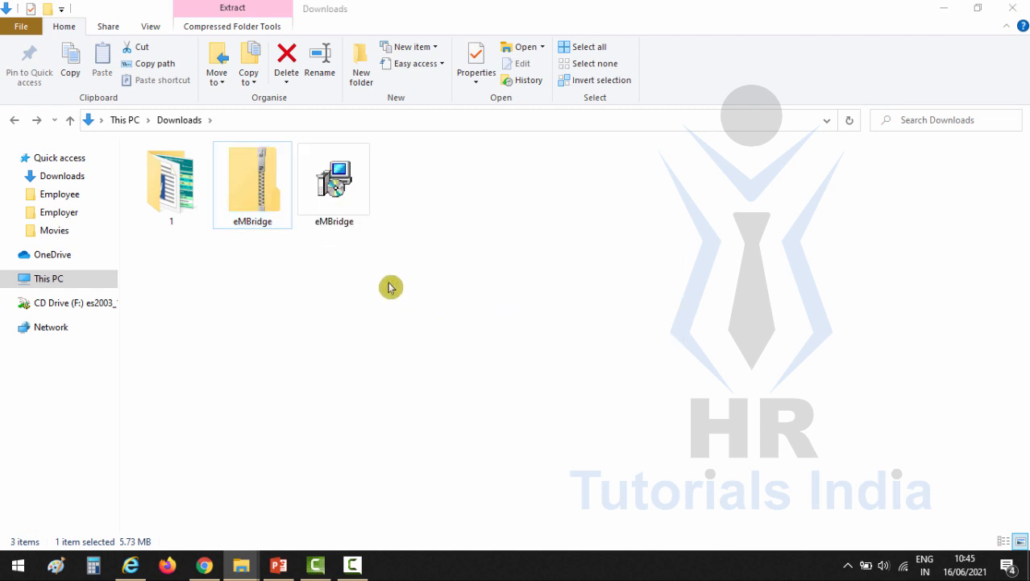
Run the extracted eMBridge installer as administrator and install emBridge with a desktop shortcut, automatically closing the applications in use.
{"action": "left_click", "coordinate": [320, 202]}
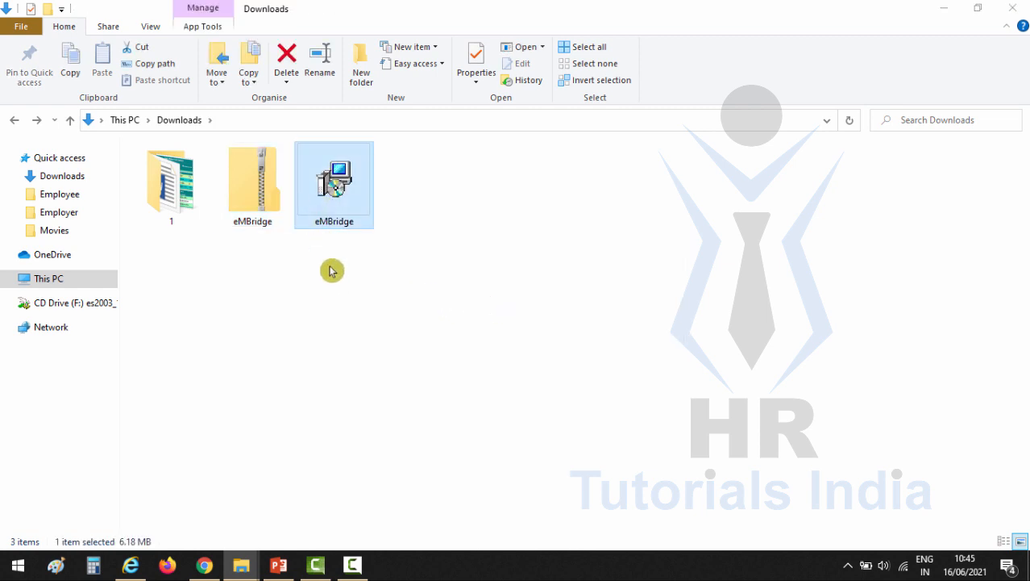
{"action": "right_click", "coordinate": [335, 173]}
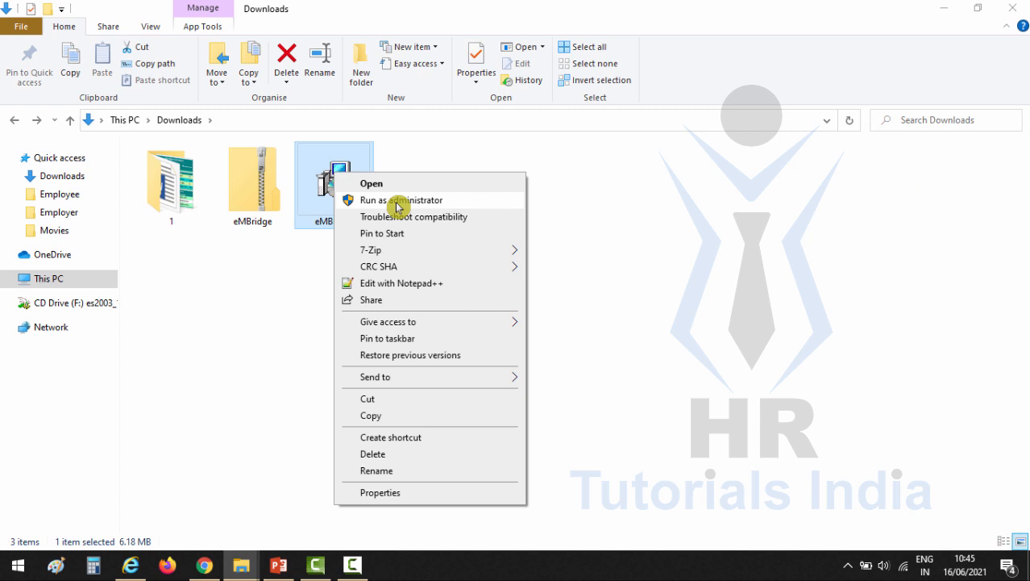
{"action": "left_click", "coordinate": [397, 201]}
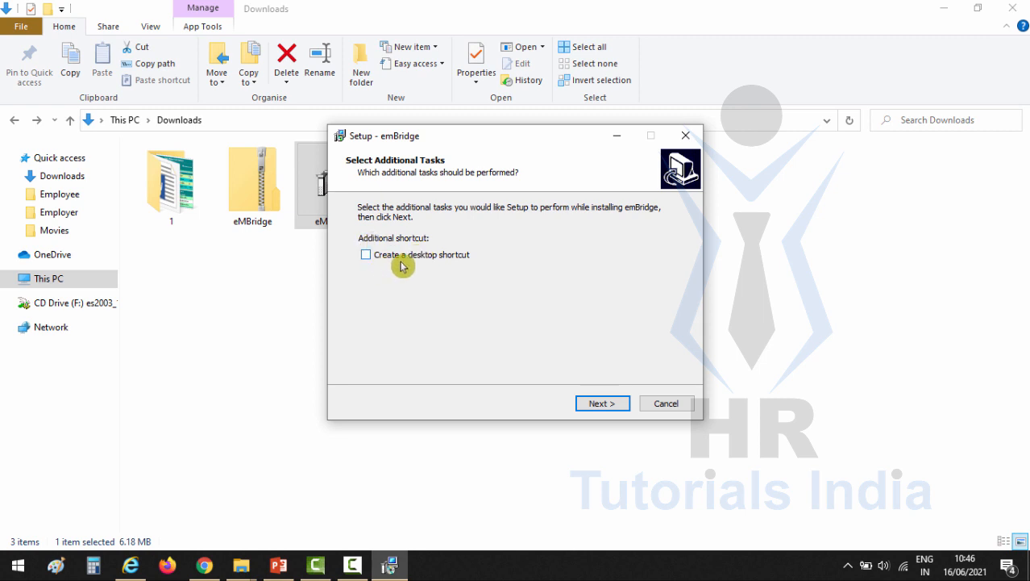
{"action": "left_click", "coordinate": [366, 255]}
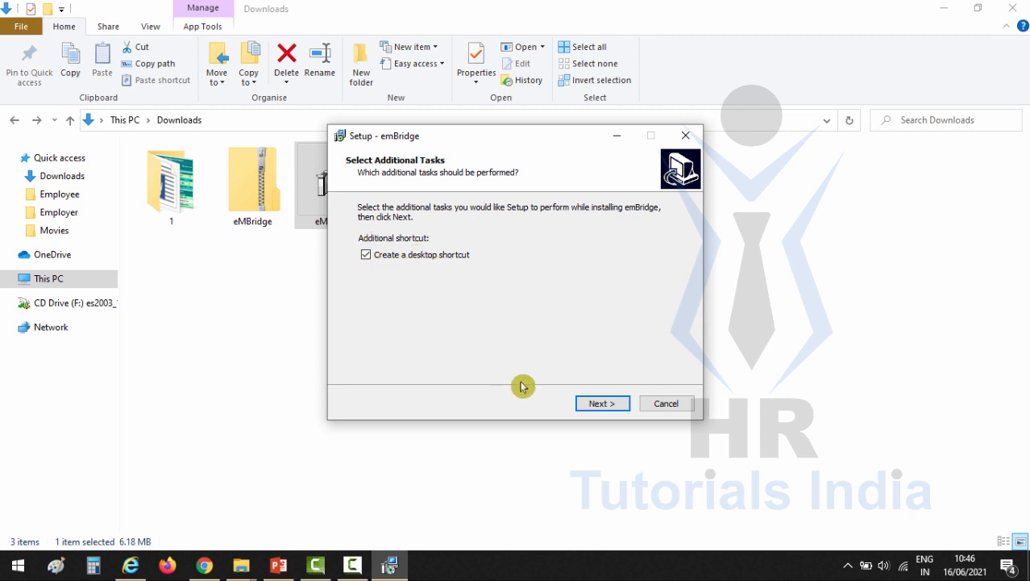
{"action": "left_click", "coordinate": [593, 406]}
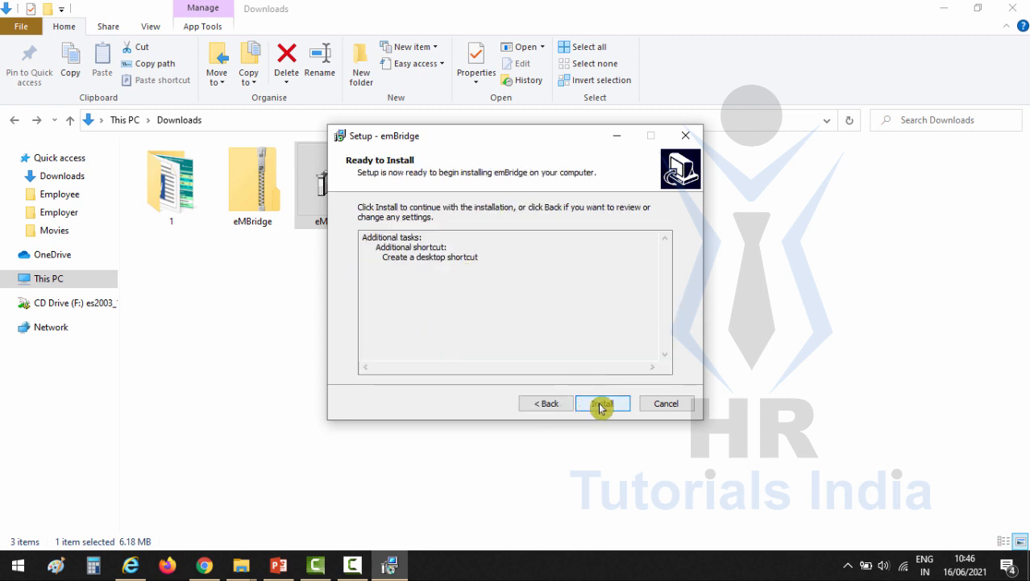
{"action": "left_click", "coordinate": [602, 404]}
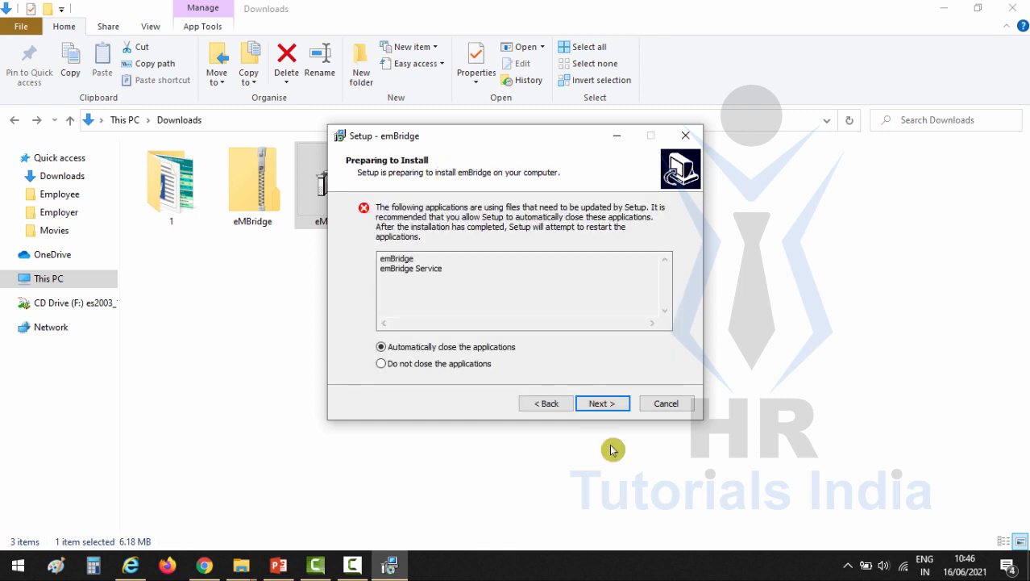
{"action": "left_click", "coordinate": [599, 405]}
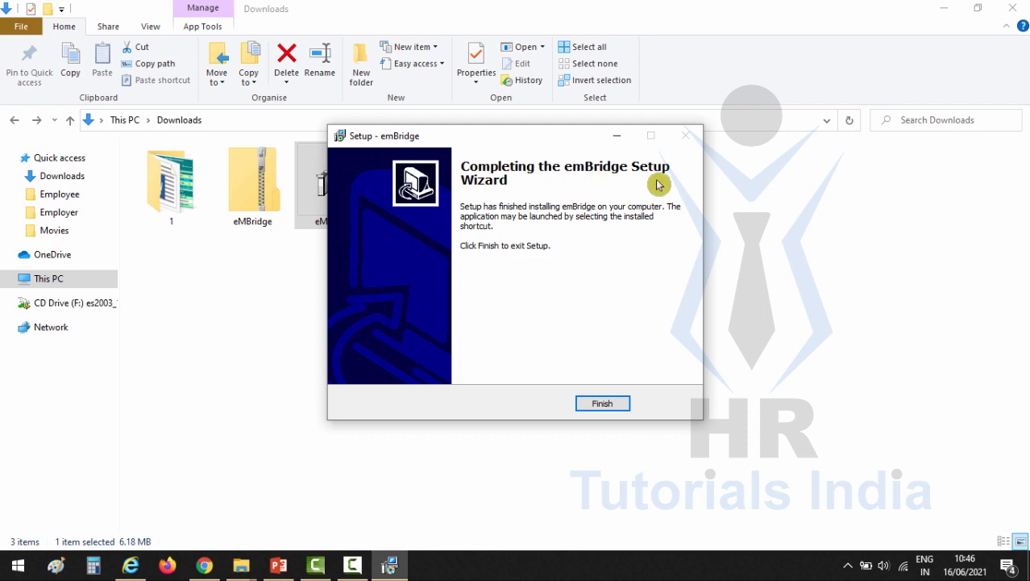
{"action": "left_click", "coordinate": [600, 405]}
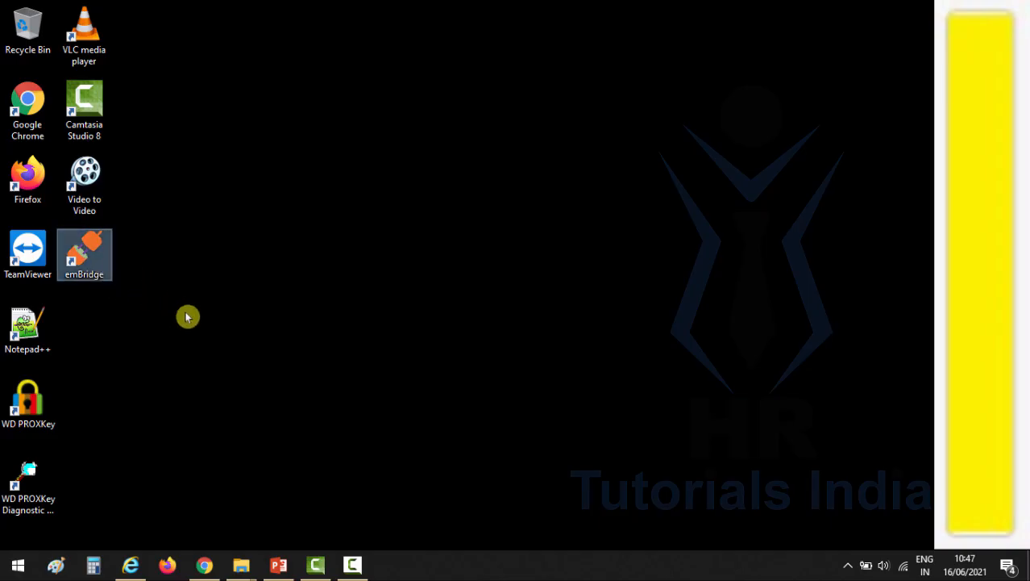
Run emBridge from the desktop as administrator, check for an update and start its download and installation.
{"action": "right_click", "coordinate": [94, 251]}
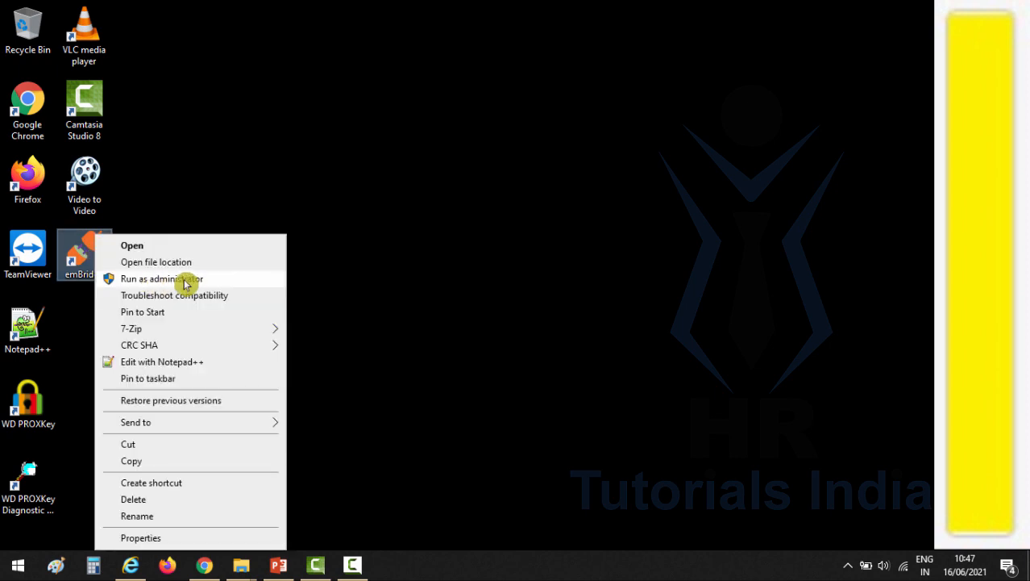
{"action": "left_click", "coordinate": [184, 281]}
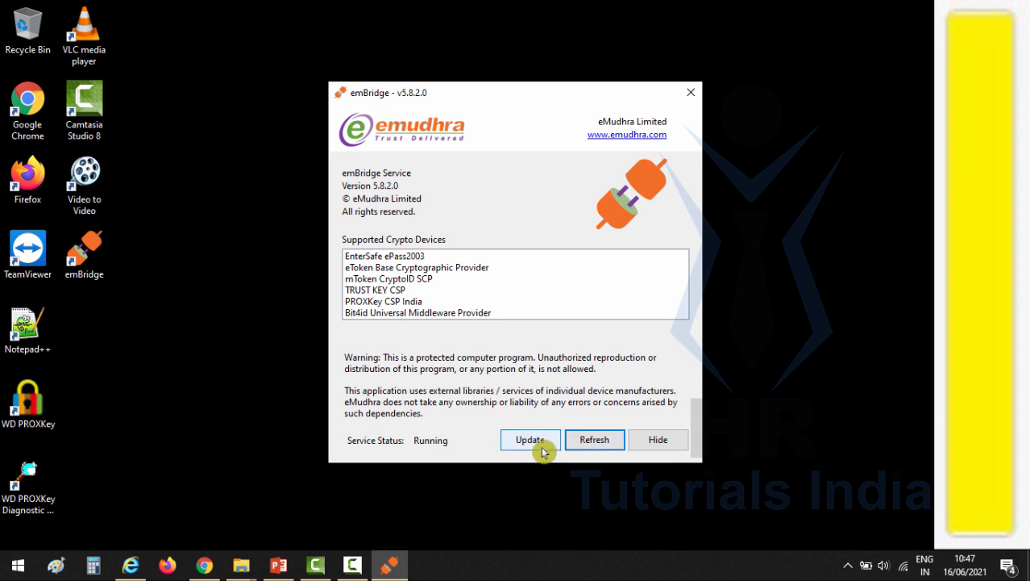
{"action": "left_click", "coordinate": [531, 447]}
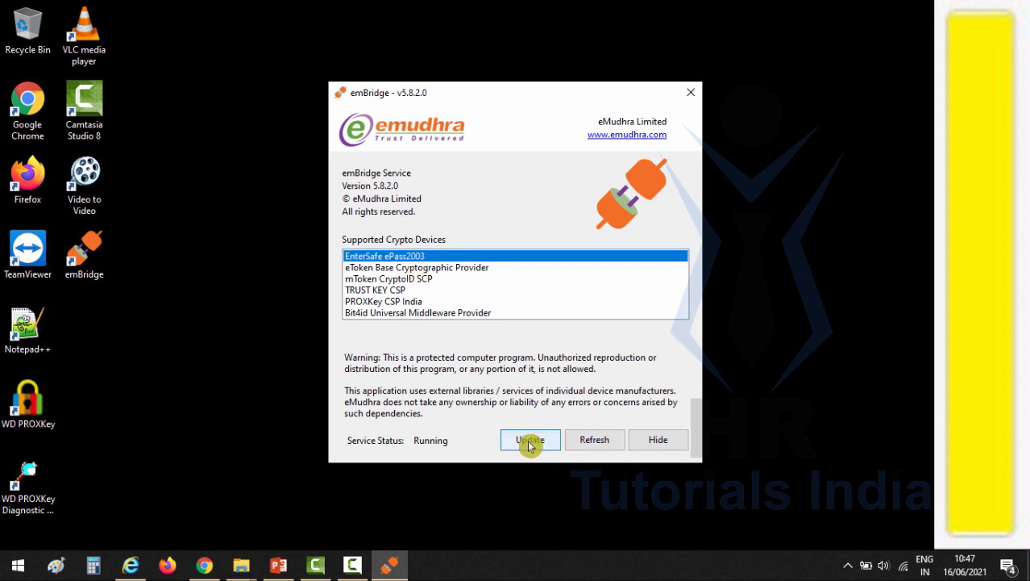
{"action": "left_click", "coordinate": [530, 442]}
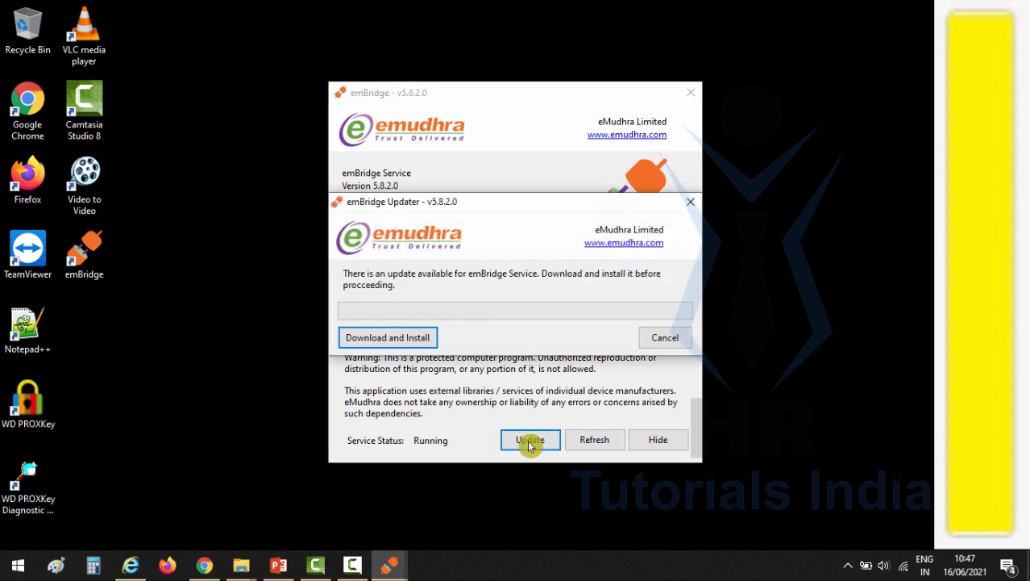
{"action": "left_click", "coordinate": [398, 342]}
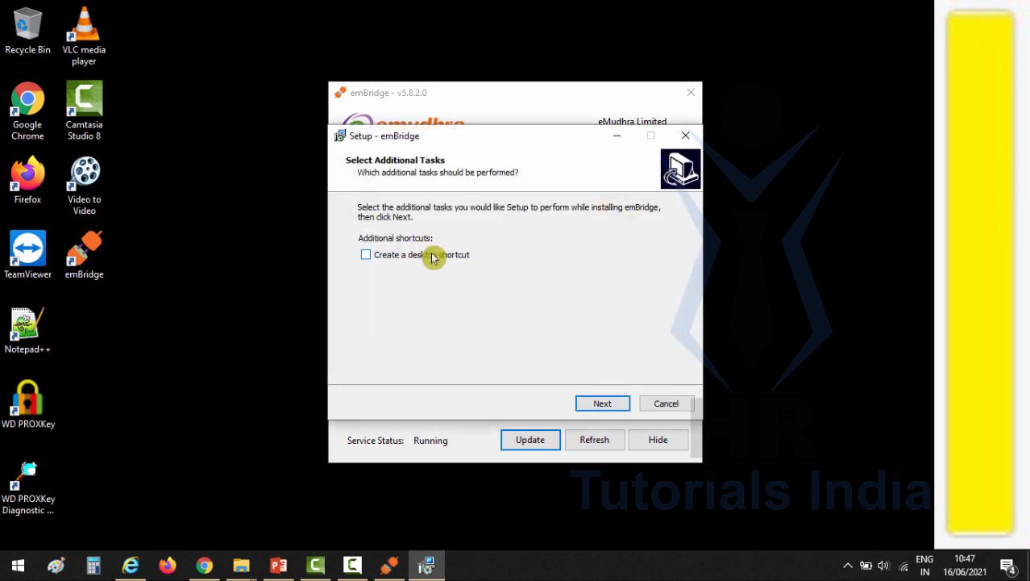
Complete the emBridge update without a desktop shortcut, automatically closing the applications in use, and reopen emBridge from the desktop.
{"action": "left_click", "coordinate": [598, 405]}
{"action": "left_click", "coordinate": [598, 405]}
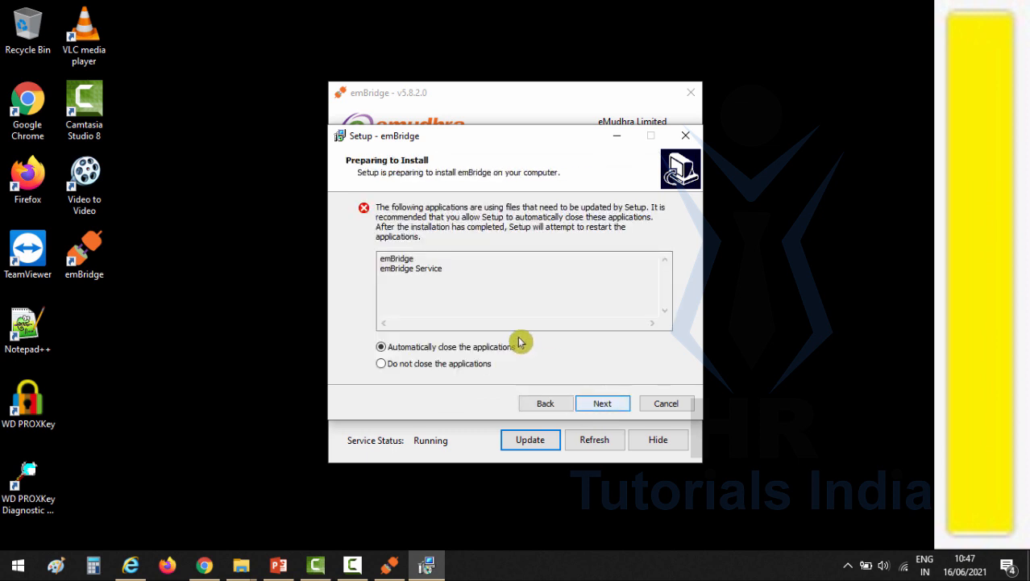
{"action": "left_click", "coordinate": [599, 405]}
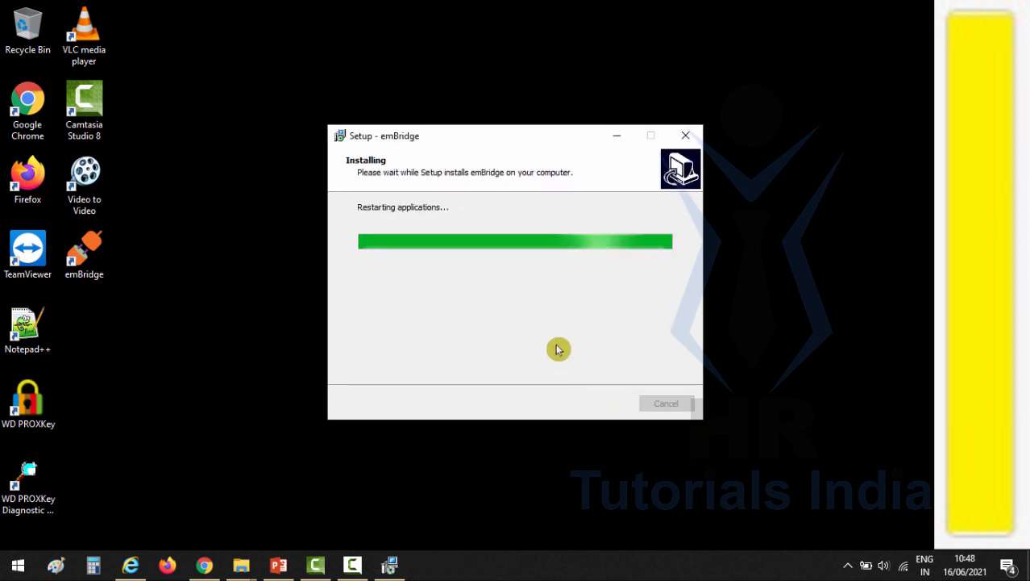
{"action": "left_click", "coordinate": [602, 403]}
{"action": "double_click", "coordinate": [85, 254]}
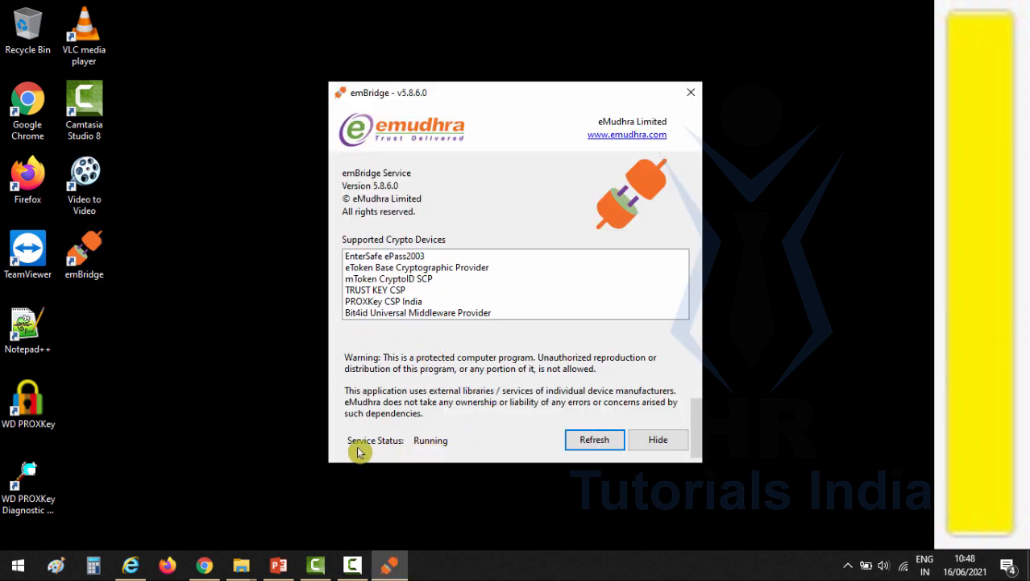
Switch to Internet Explorer, confirm on the DSC registration page that the emsigner utility is downloaded and installed, and continue.
{"action": "left_click", "coordinate": [130, 565]}
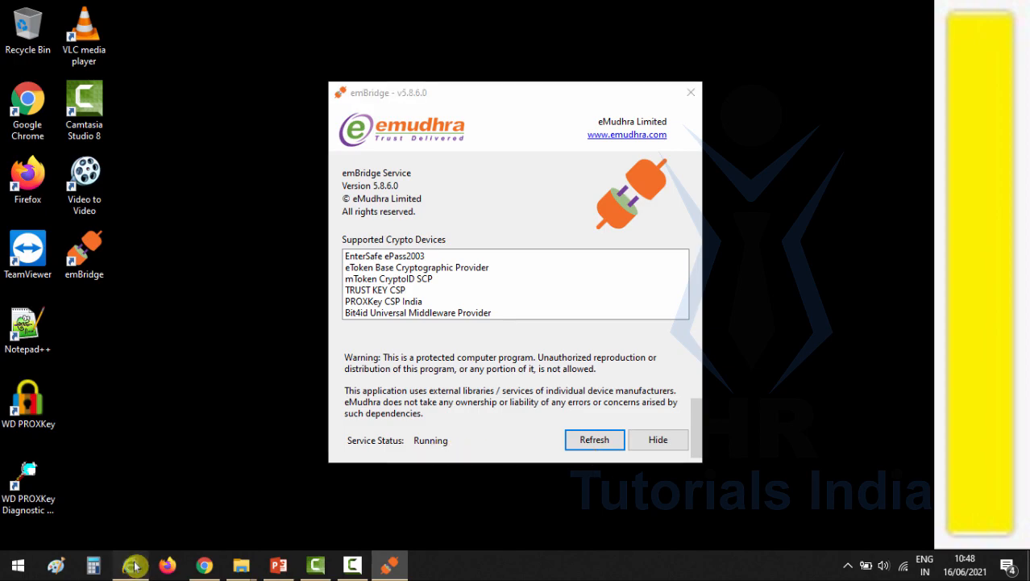
{"action": "scroll", "coordinate": [182, 302], "scroll_direction": "down", "scroll_amount": 2}
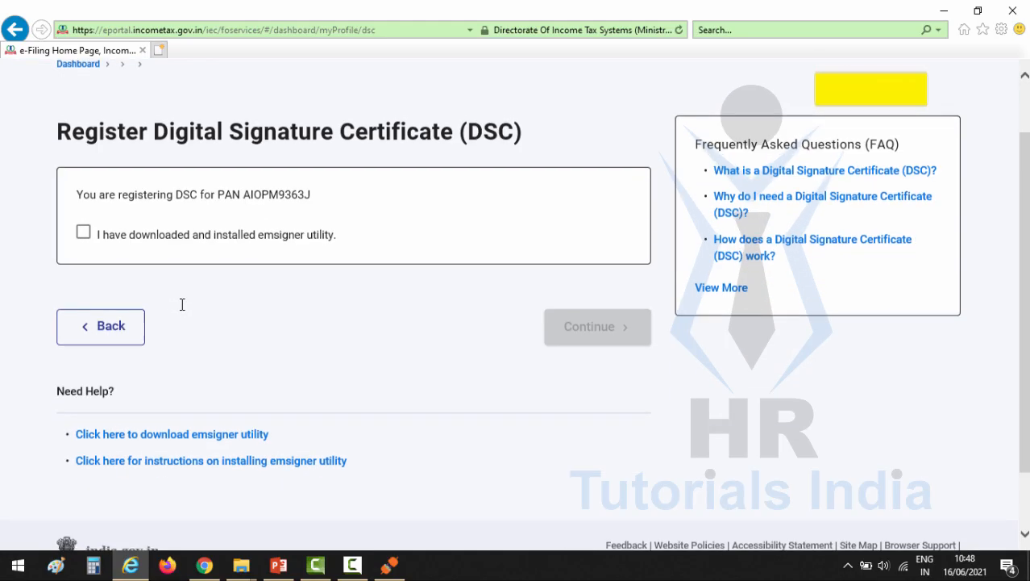
{"action": "scroll", "coordinate": [181, 347], "scroll_direction": "up", "scroll_amount": 2}
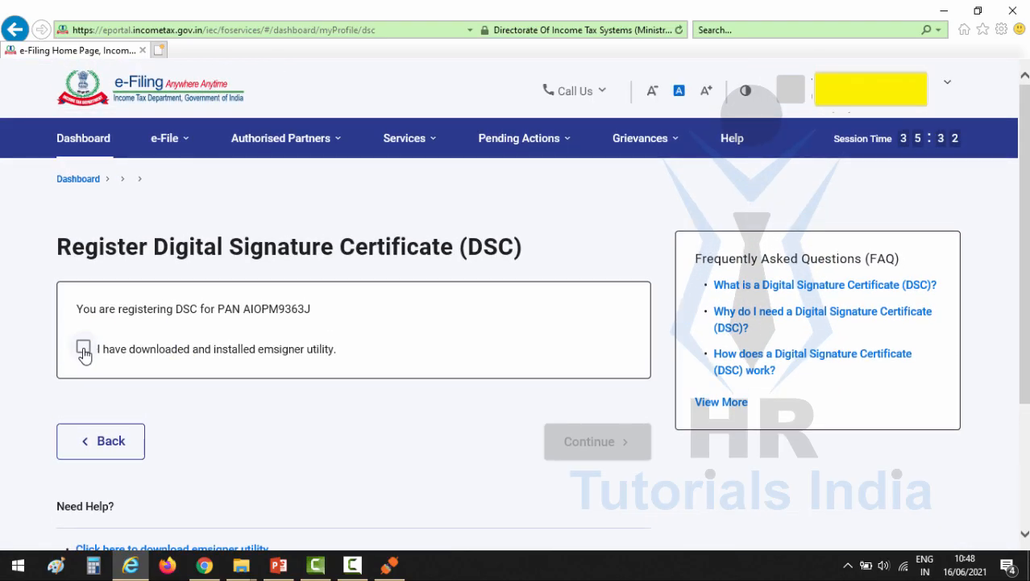
{"action": "left_click", "coordinate": [84, 350]}
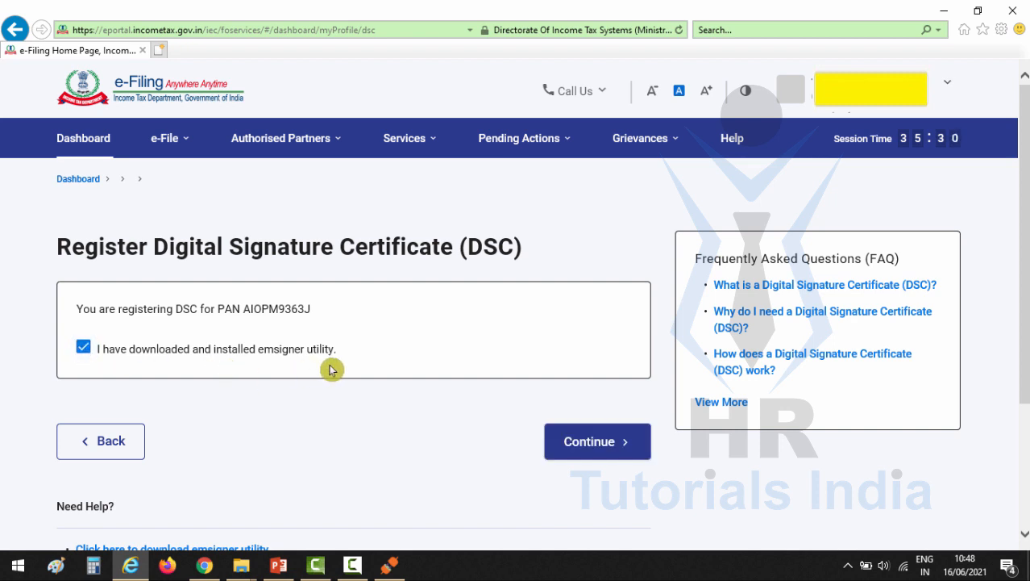
{"action": "left_click", "coordinate": [573, 450]}
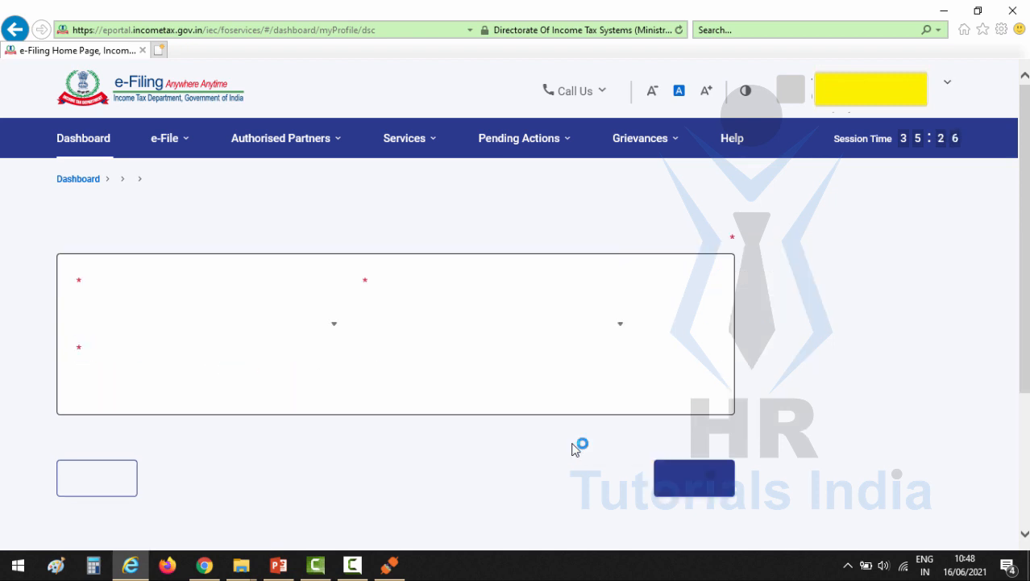
Review the Data Sign form and check This PC in File Explorer for the connected DSC token's CD drive.
{"action": "left_click_drag", "start_coordinate": [61, 256], "coordinate": [181, 272]}
{"action": "left_click", "coordinate": [245, 263]}
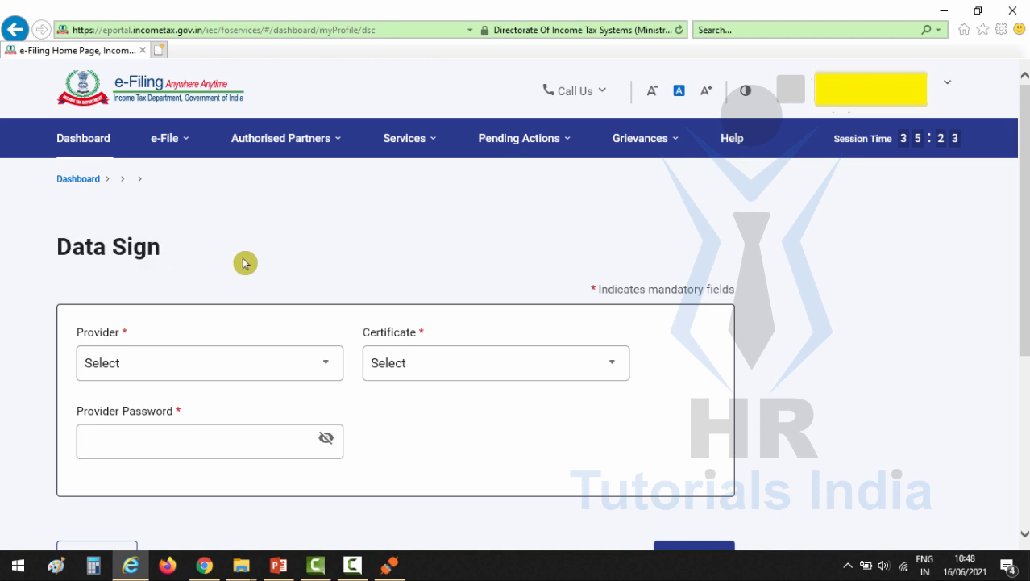
{"action": "scroll", "coordinate": [243, 260], "scroll_direction": "down", "scroll_amount": 2}
{"action": "left_click_drag", "start_coordinate": [51, 127], "coordinate": [180, 142]}
{"action": "left_click", "coordinate": [224, 145]}
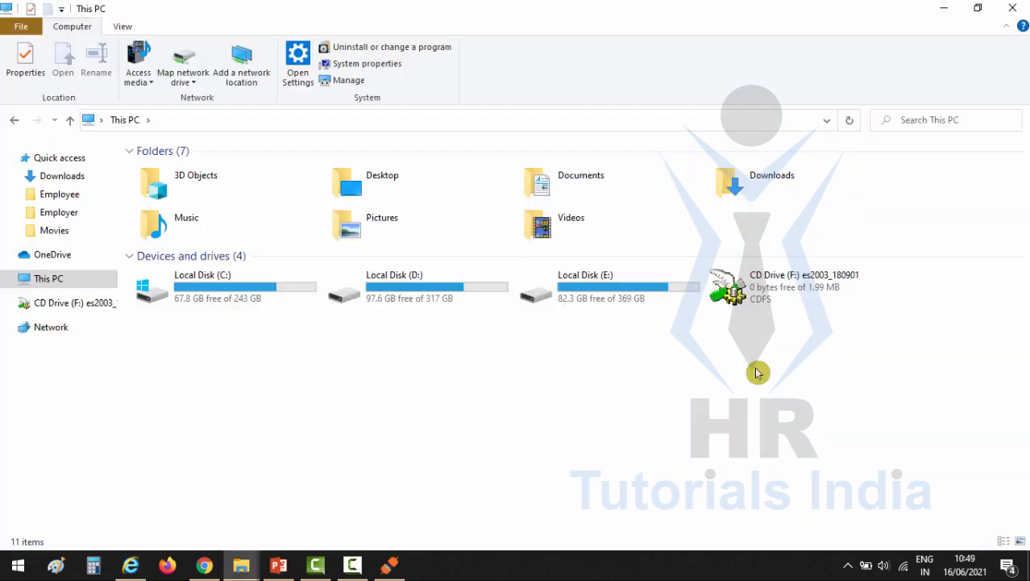
{"action": "left_click", "coordinate": [750, 287]}
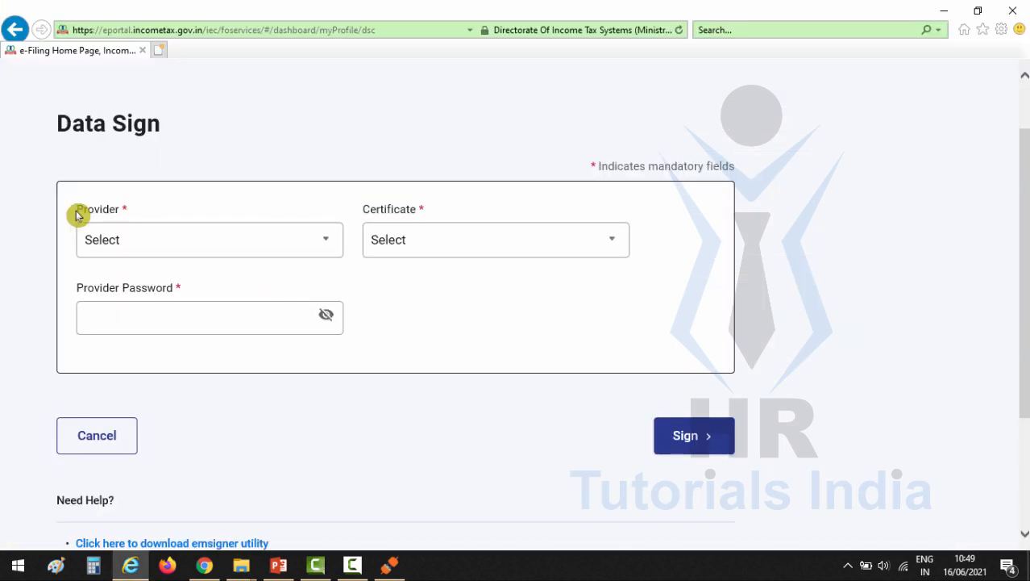
Choose the ePass V 2.0 token as the provider and TestKey as the certificate in the Data Sign form.
{"action": "left_click", "coordinate": [294, 252]}
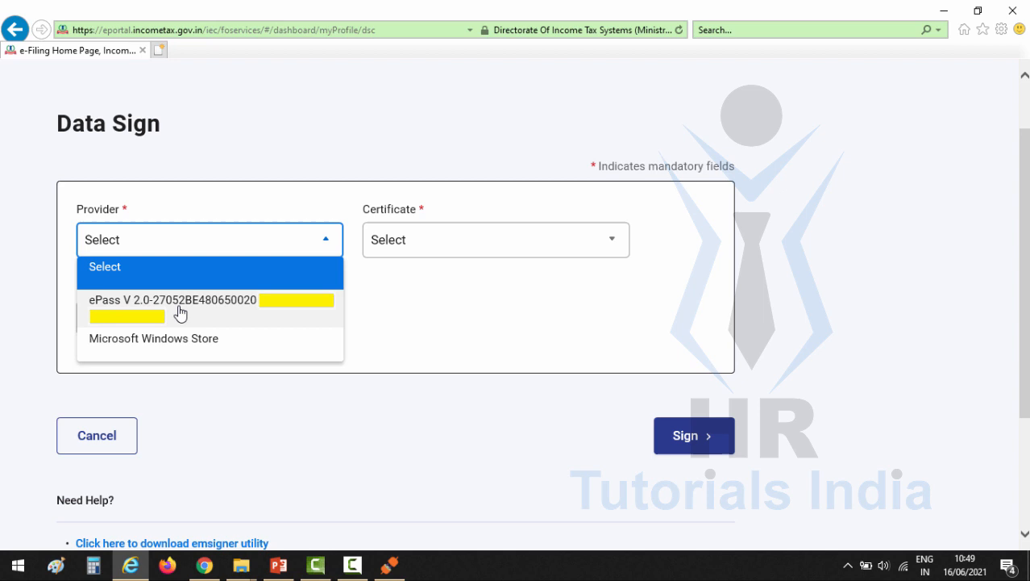
{"action": "left_click", "coordinate": [232, 315]}
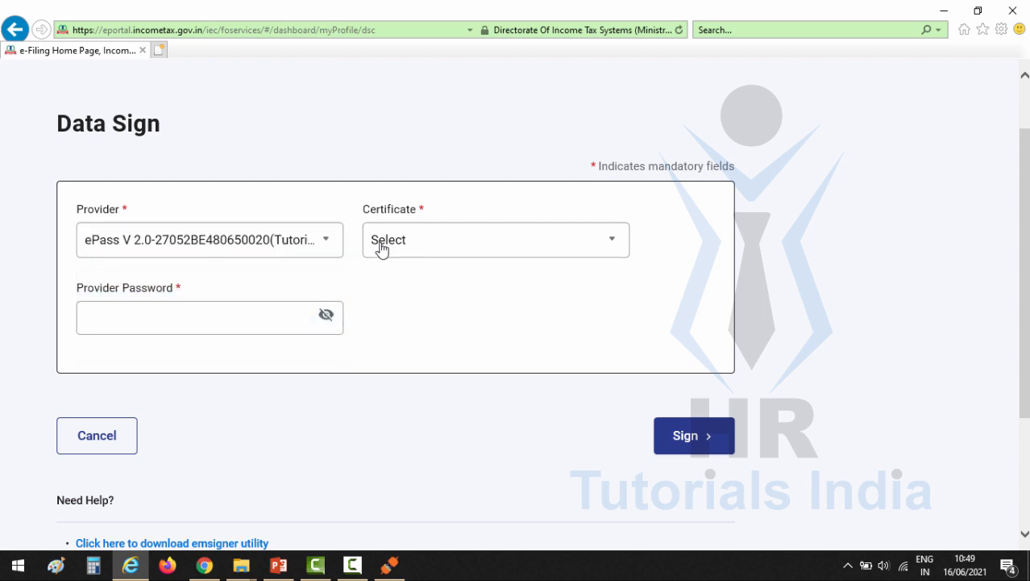
{"action": "left_click", "coordinate": [597, 252]}
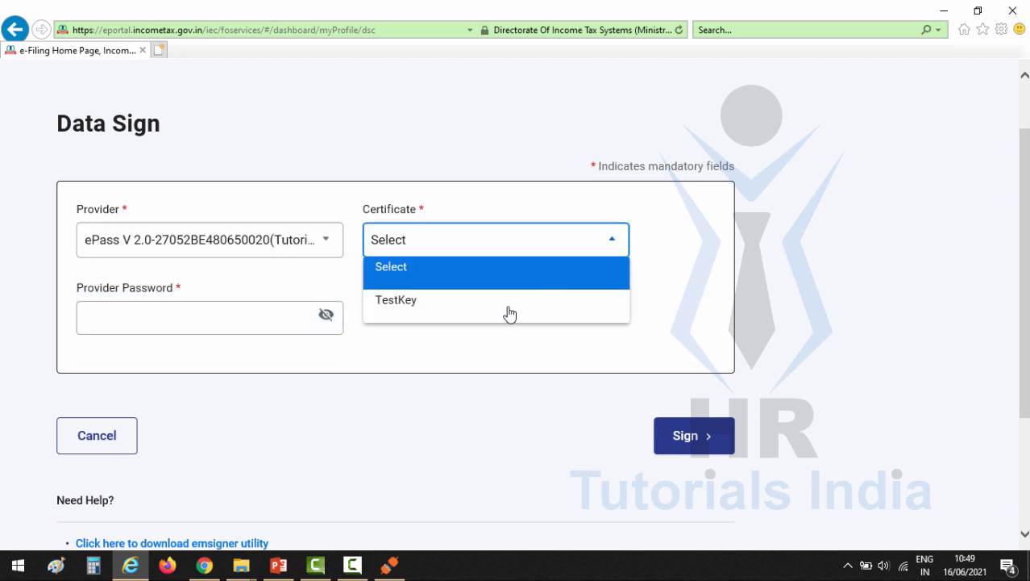
{"action": "left_click", "coordinate": [420, 311]}
Enter the provider password and sign the data to register the certificate.
{"action": "left_click", "coordinate": [165, 331]}
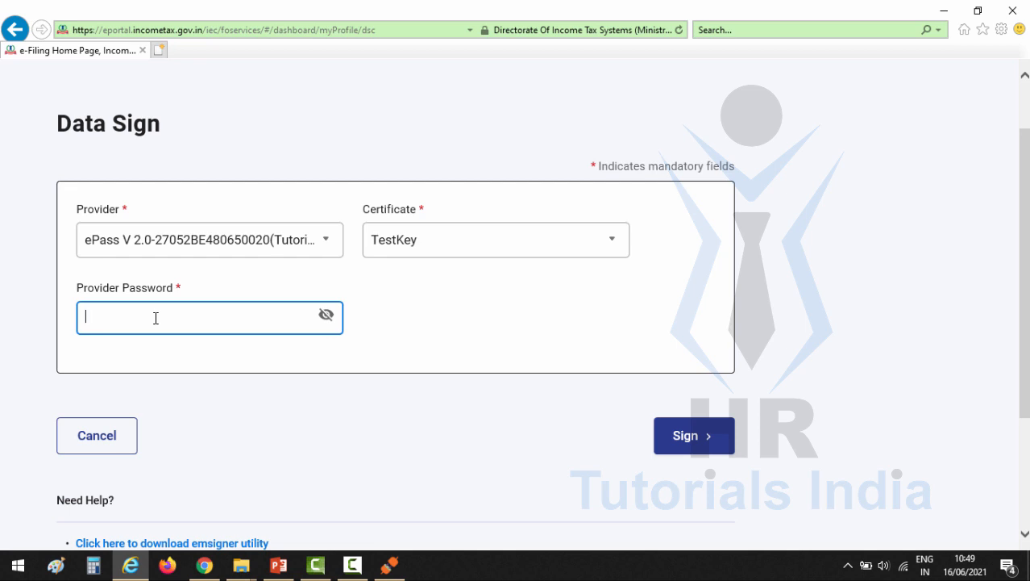
{"action": "key", "text": "ctrl+v"}
{"action": "left_click", "coordinate": [474, 339]}
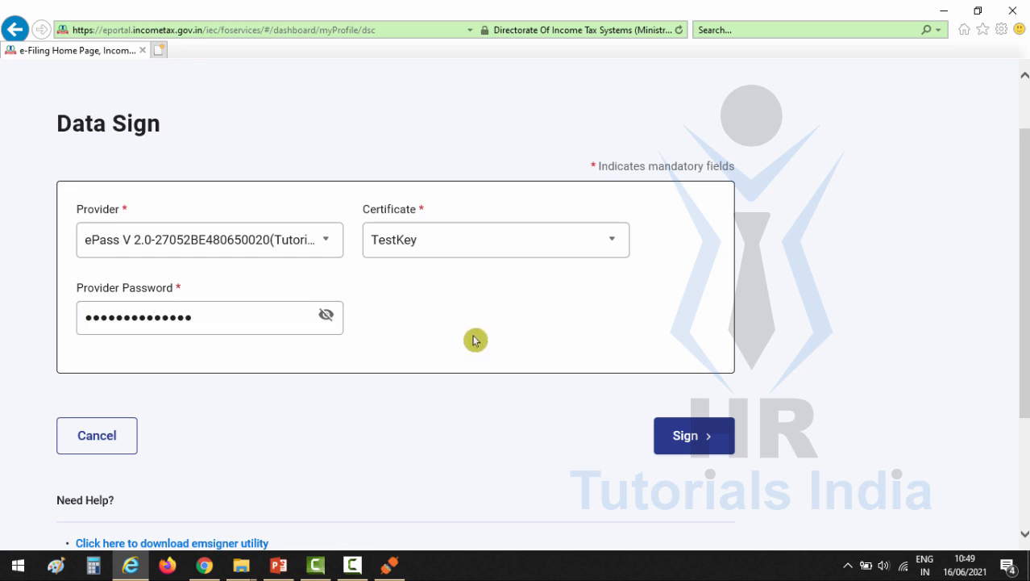
{"action": "left_click", "coordinate": [681, 446]}
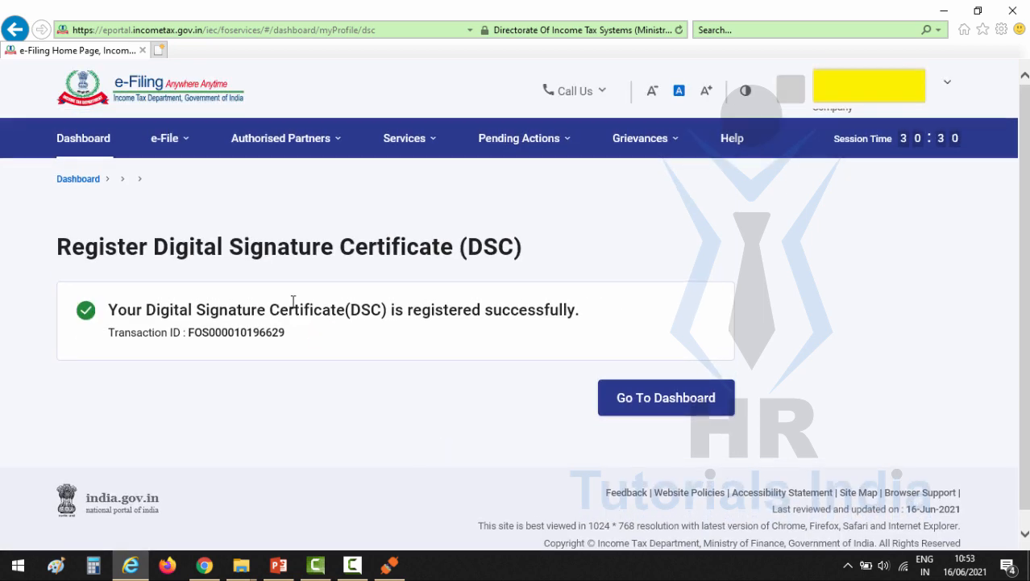